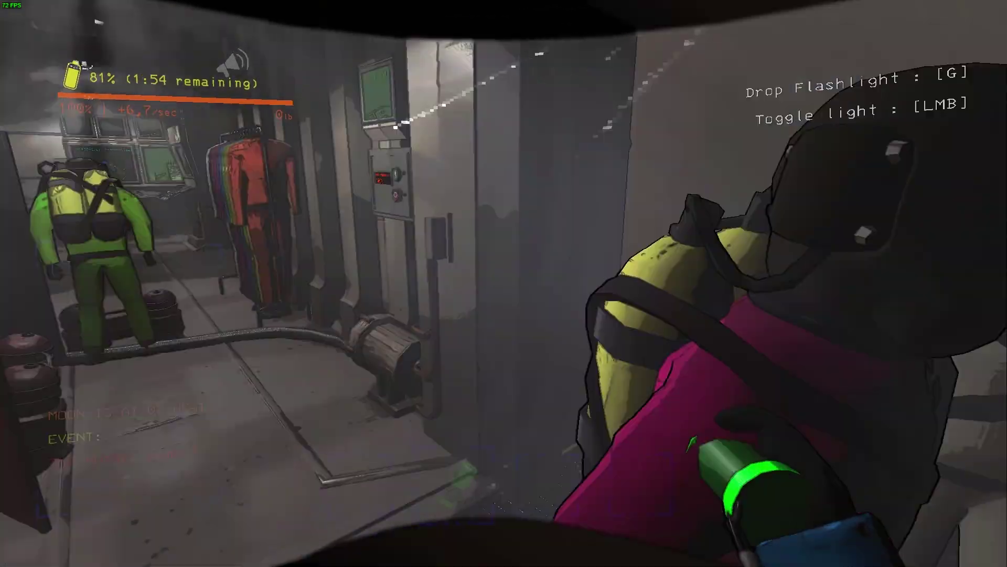
click(503, 283)
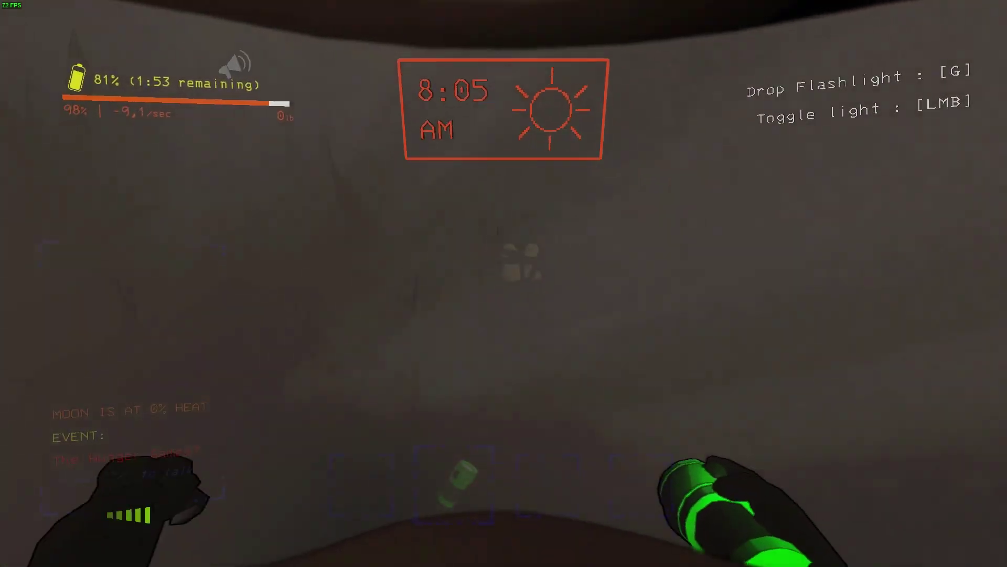
click(503, 284)
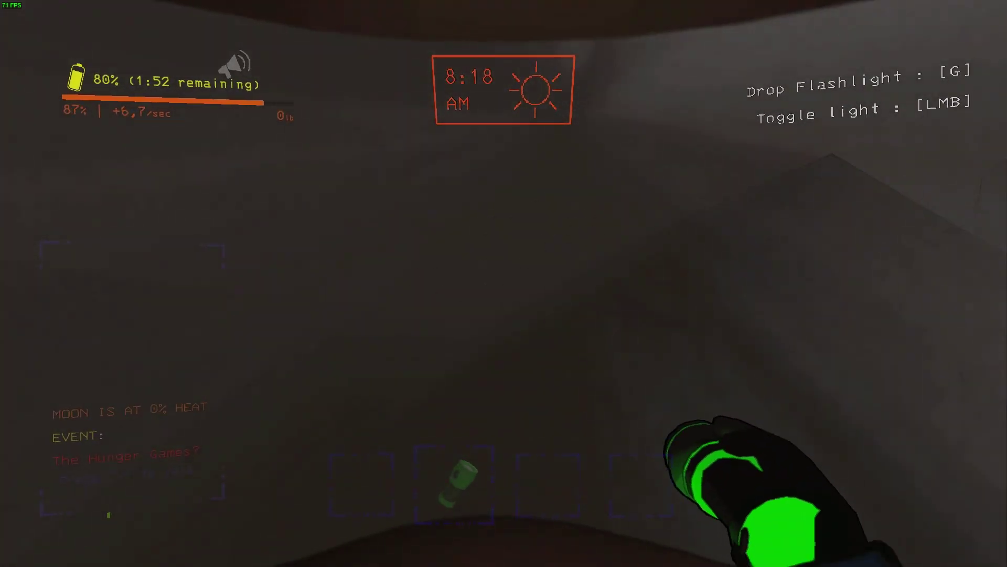
click(504, 284)
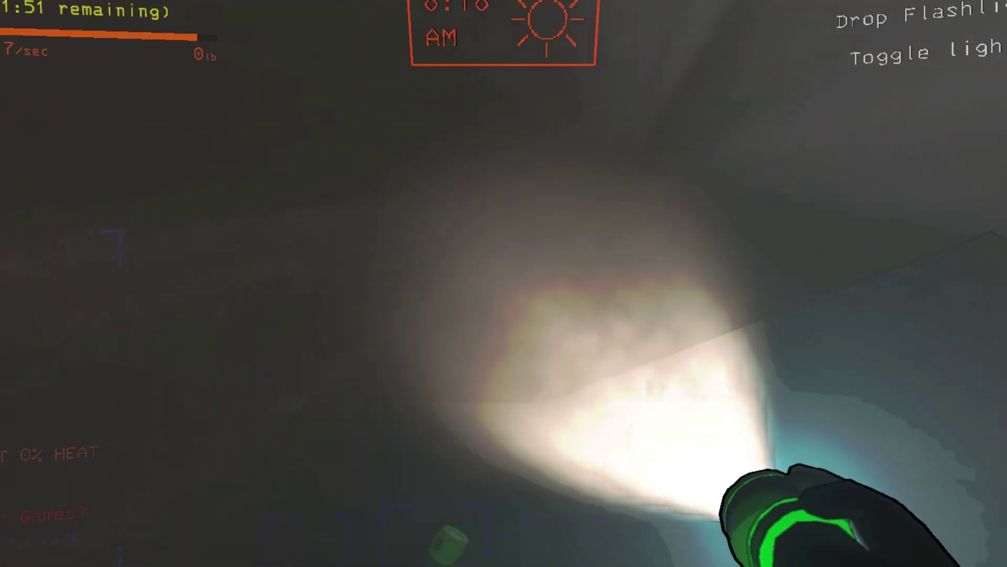
click(503, 284)
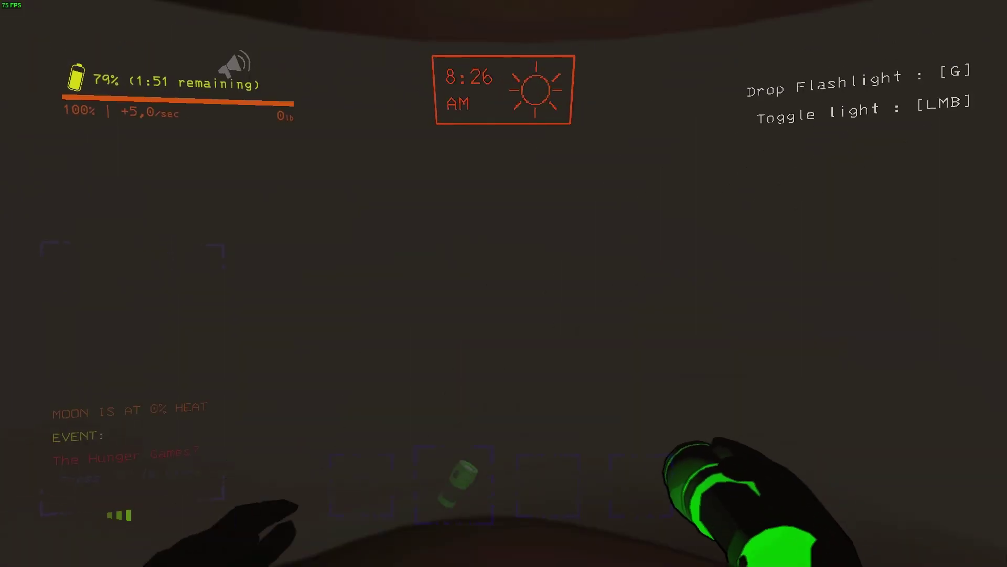
click(504, 283)
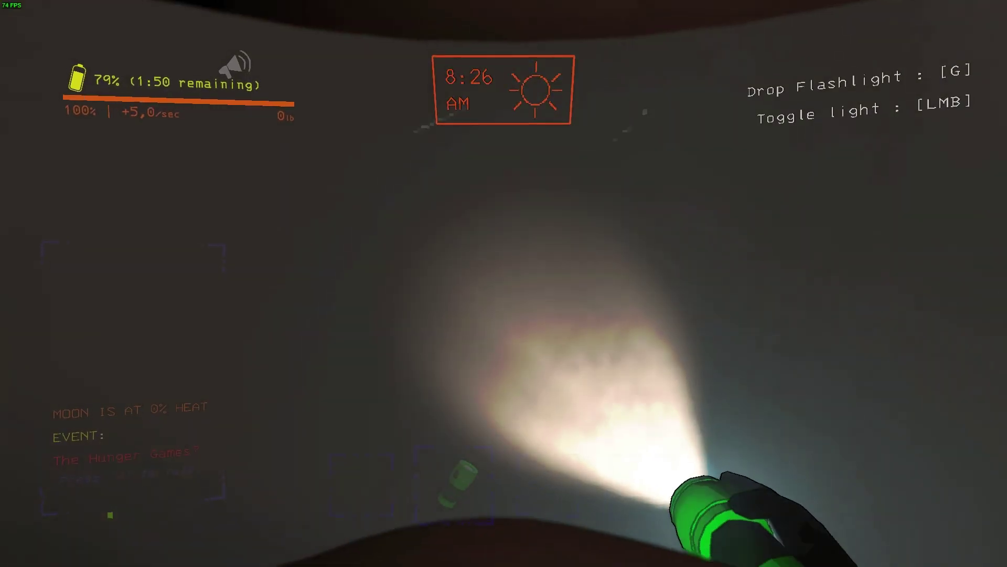
click(504, 283)
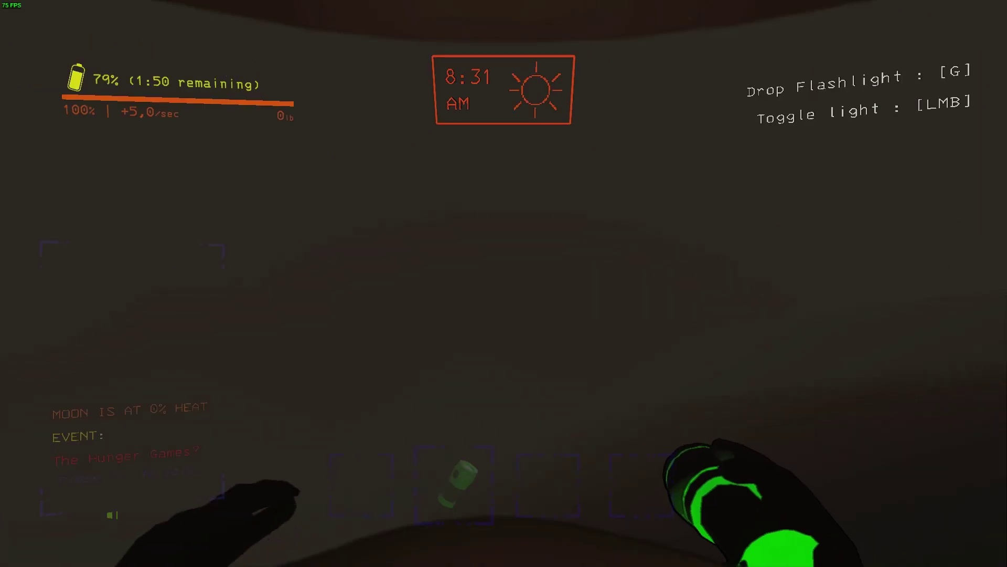
key(shift+w)
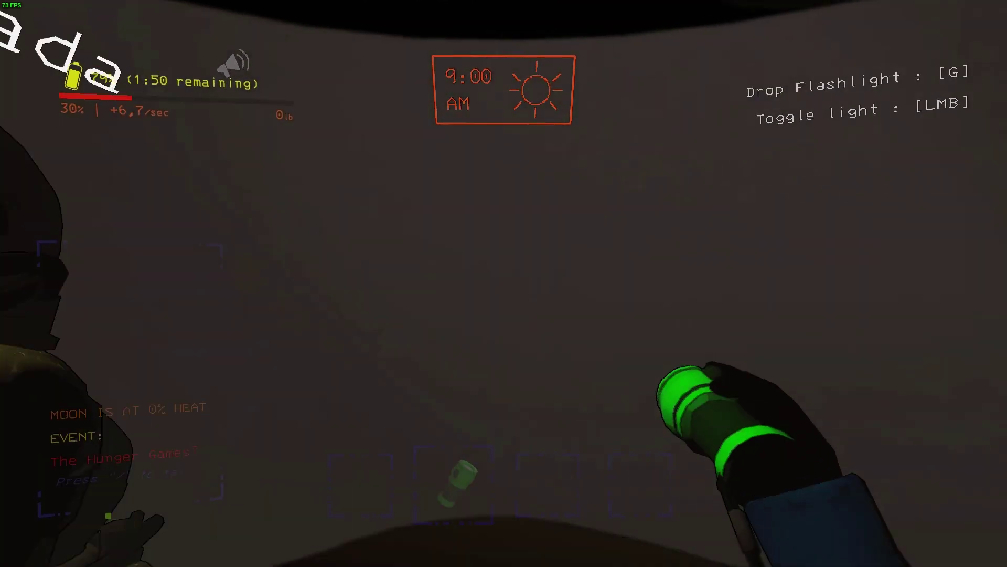
click(504, 283)
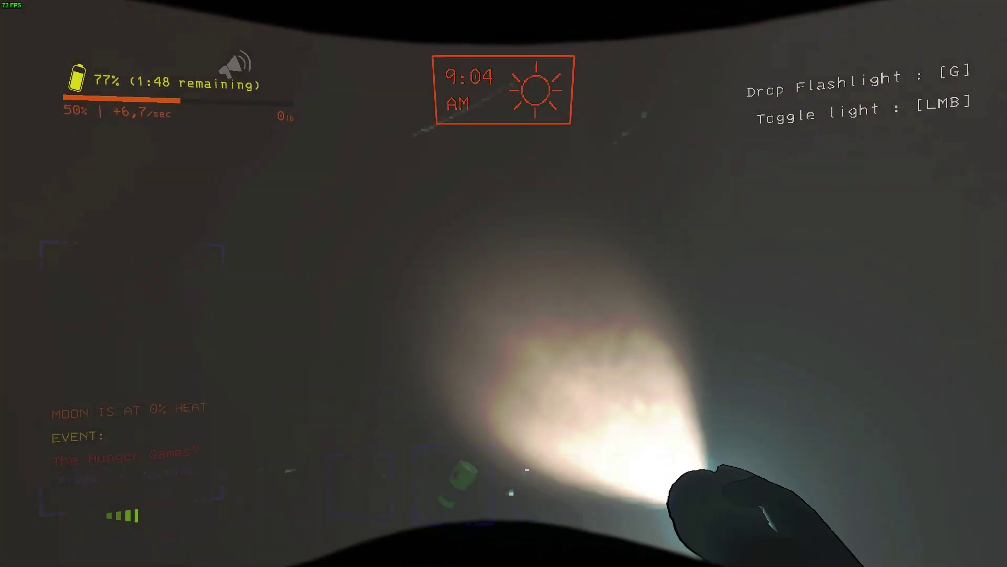
click(504, 284)
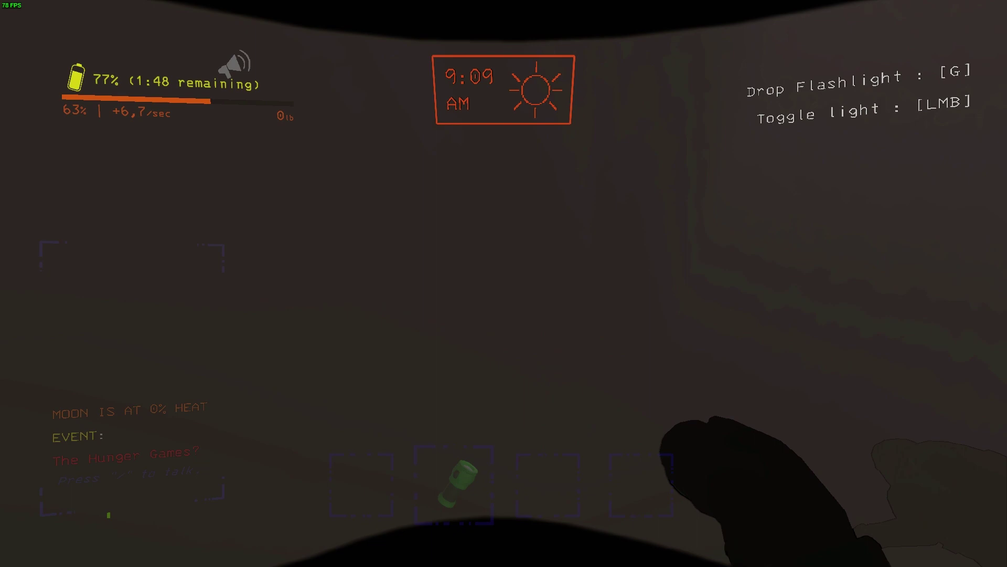
click(504, 284)
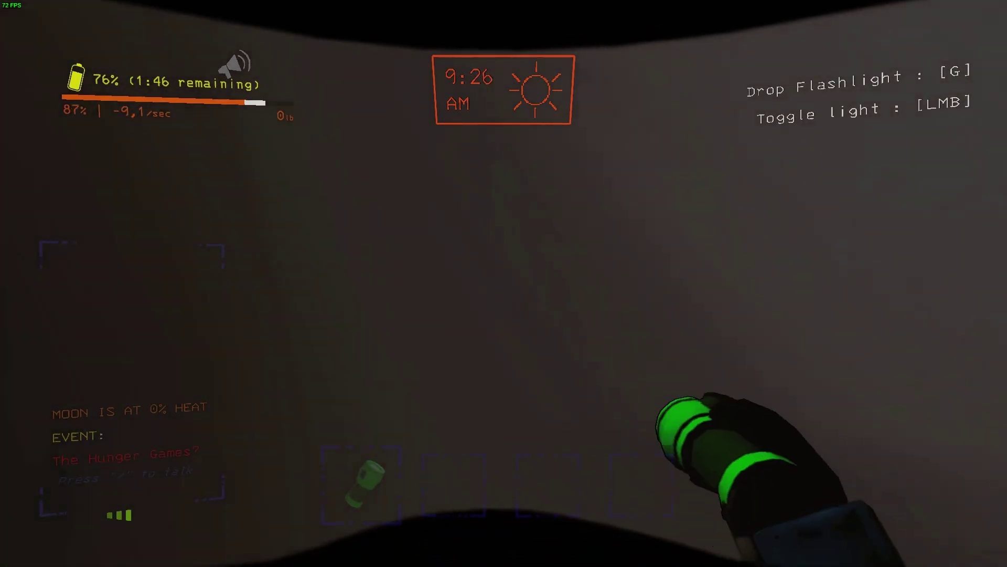
click(504, 284)
click(503, 283)
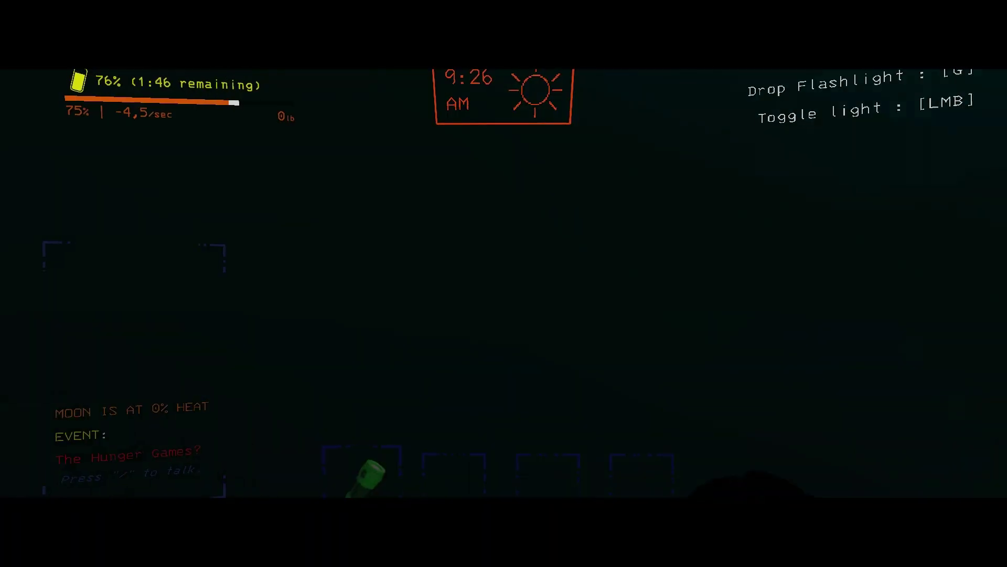
click(504, 283)
click(503, 284)
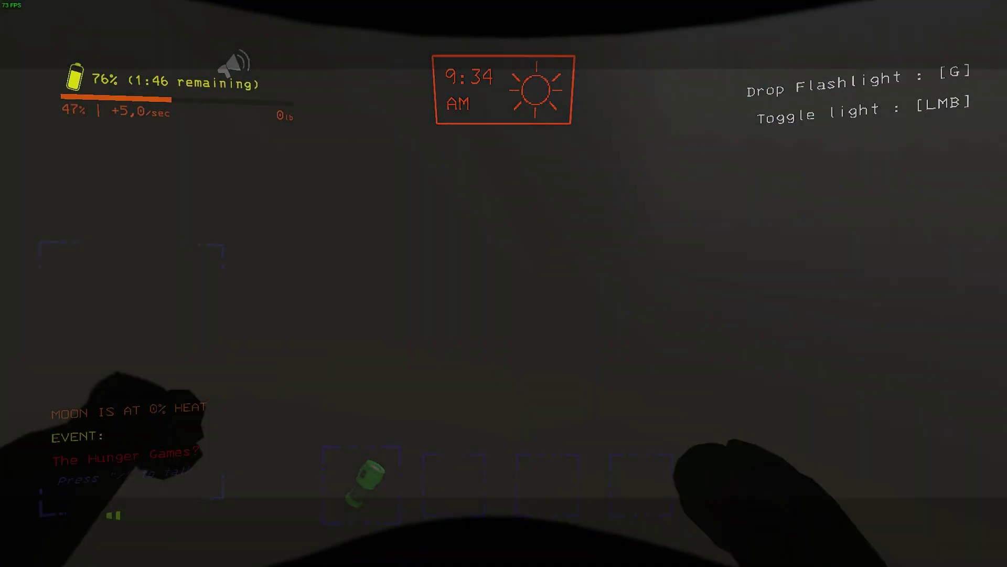
click(504, 283)
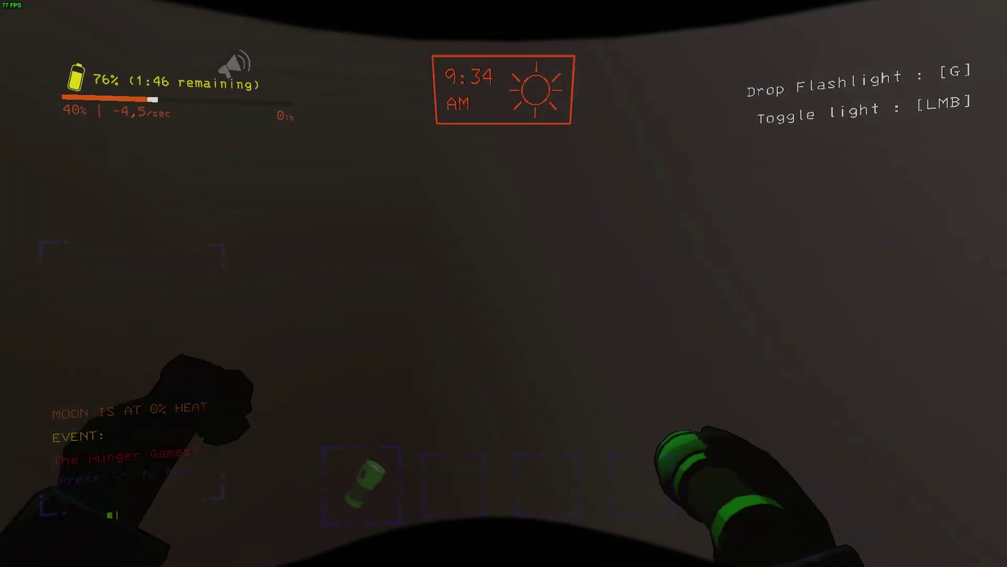
click(504, 284)
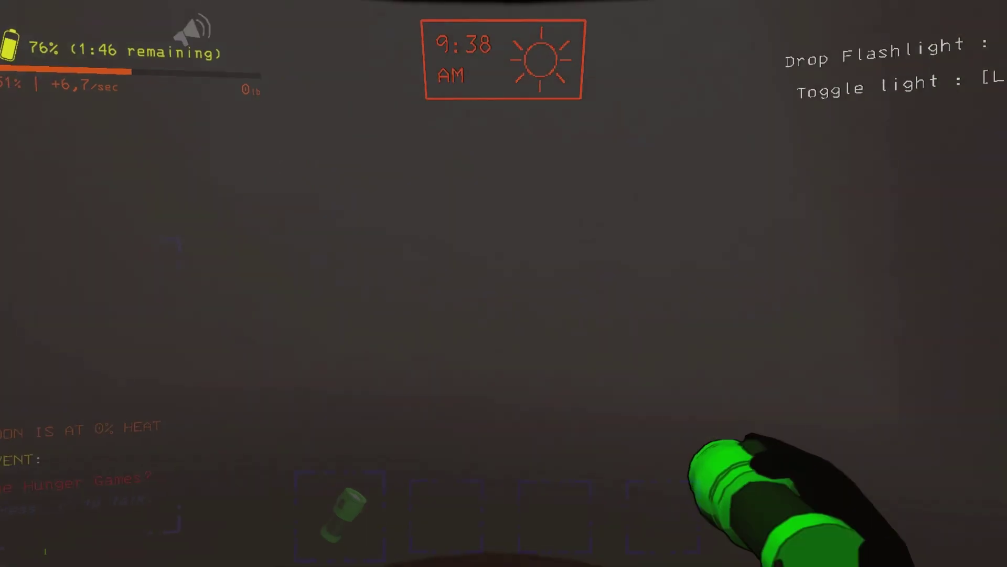
click(504, 283)
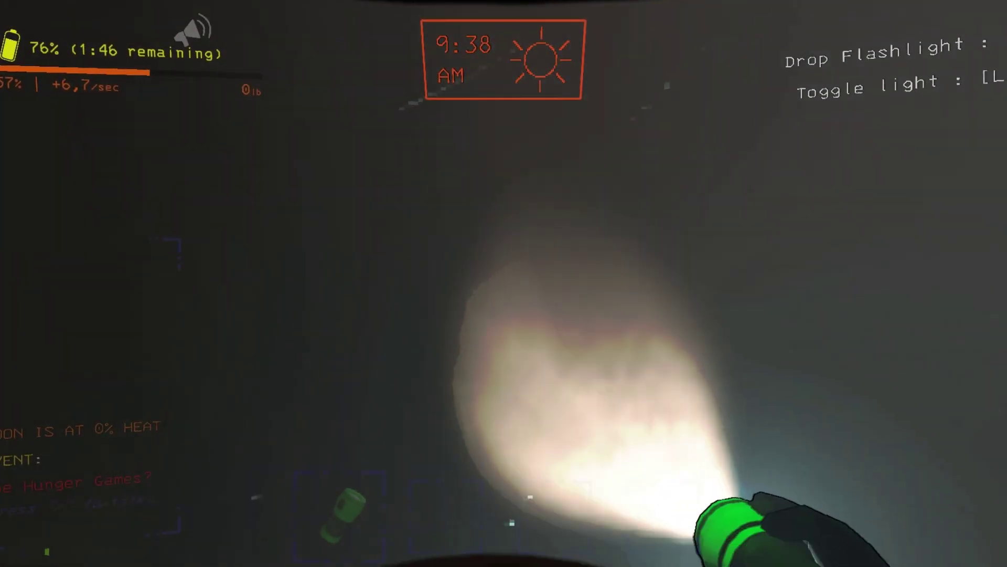
click(504, 284)
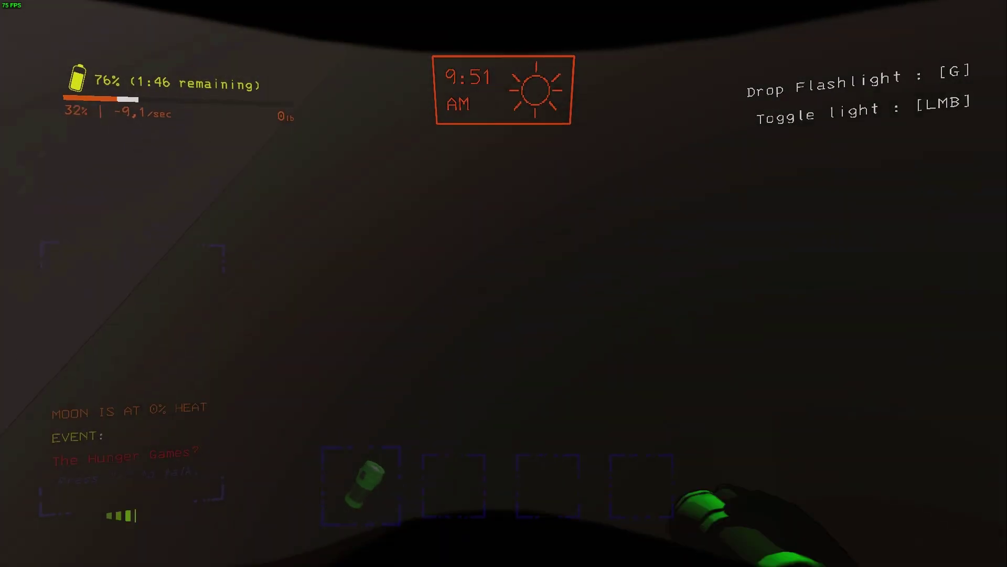
click(504, 284)
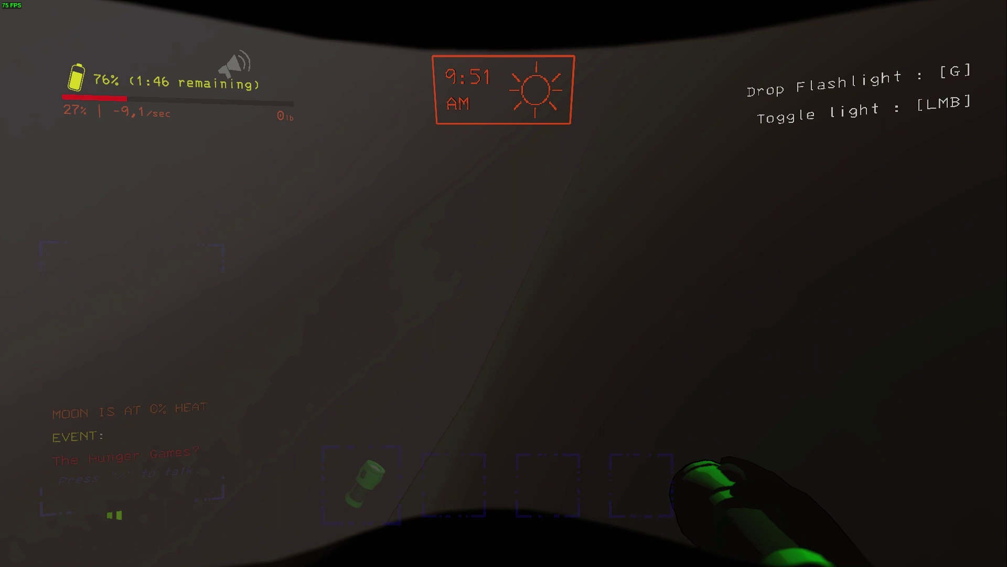
click(504, 284)
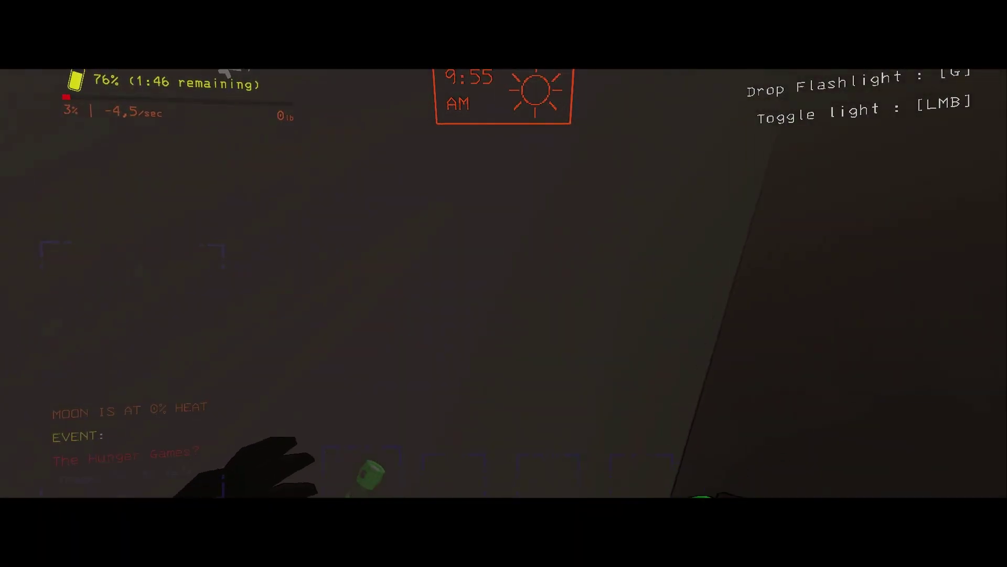
click(504, 284)
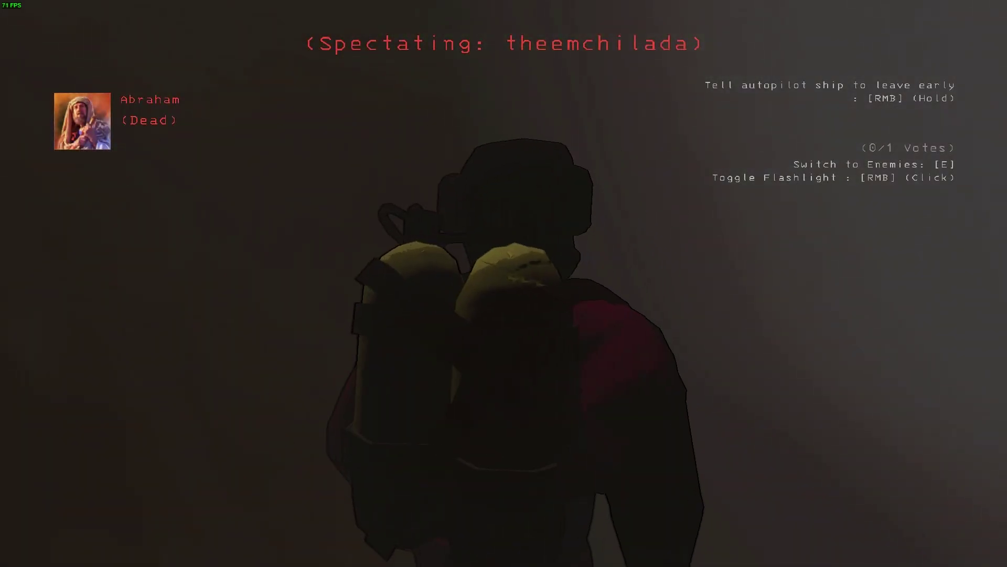
click(503, 284)
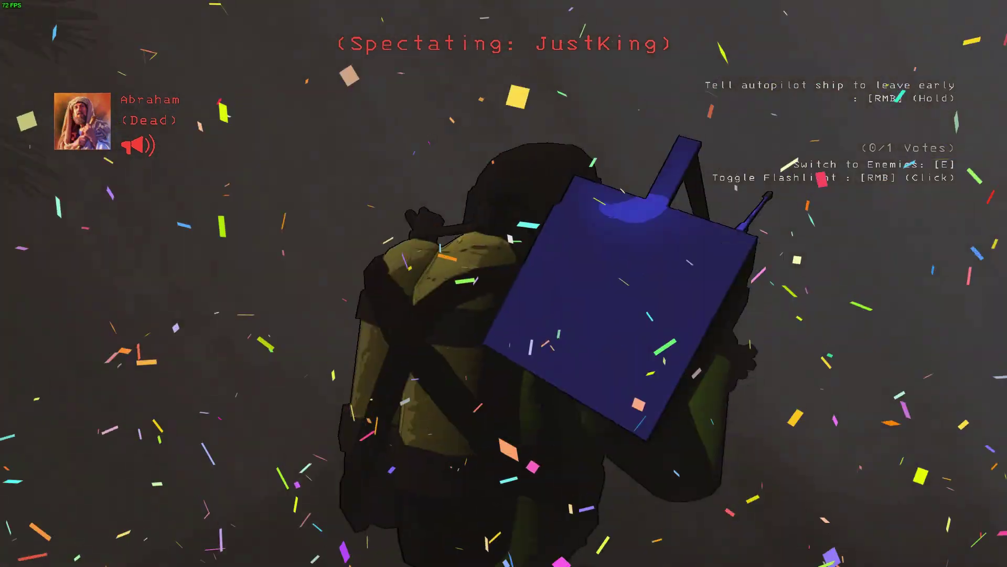
click(504, 283)
click(503, 283)
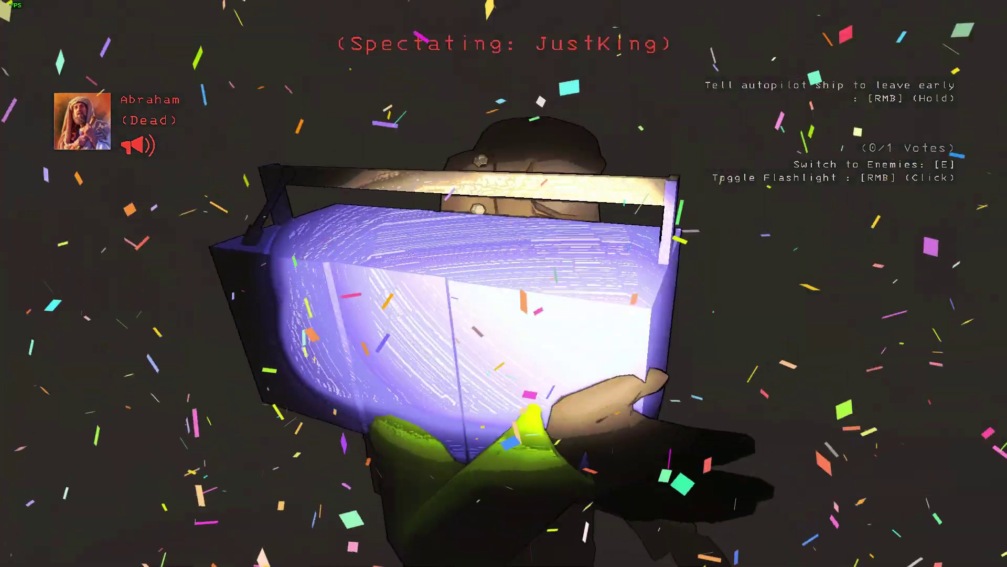